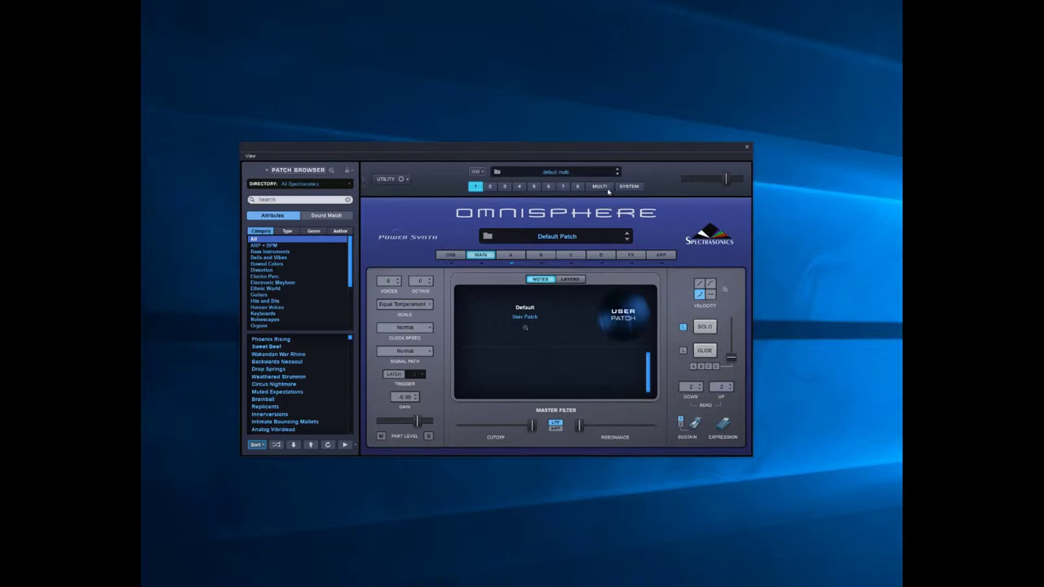
- Open the multi's Live Mode, settle on the list layout, and select part 1's Default slot
click(600, 187)
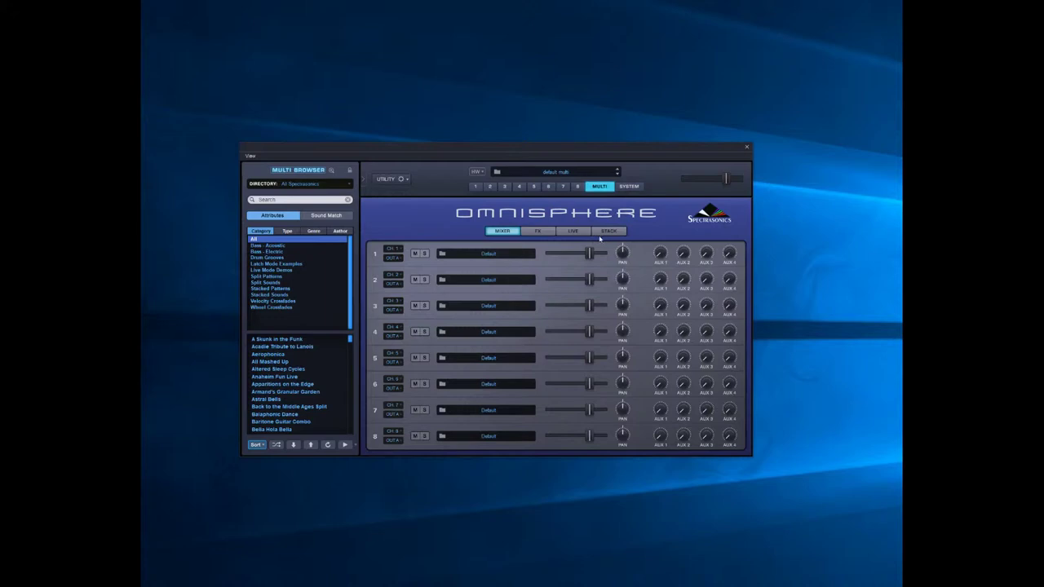
click(574, 232)
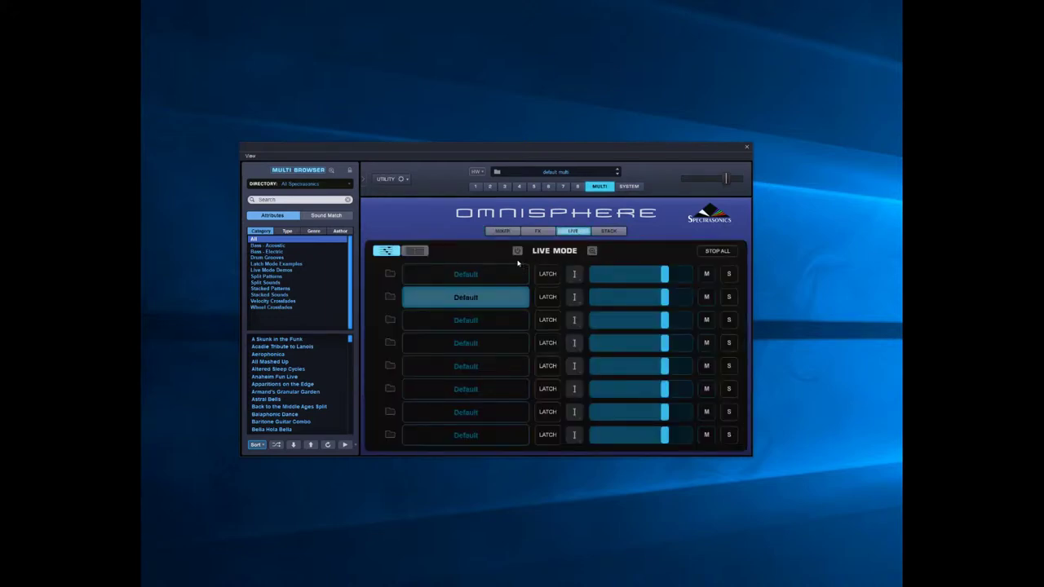
click(414, 252)
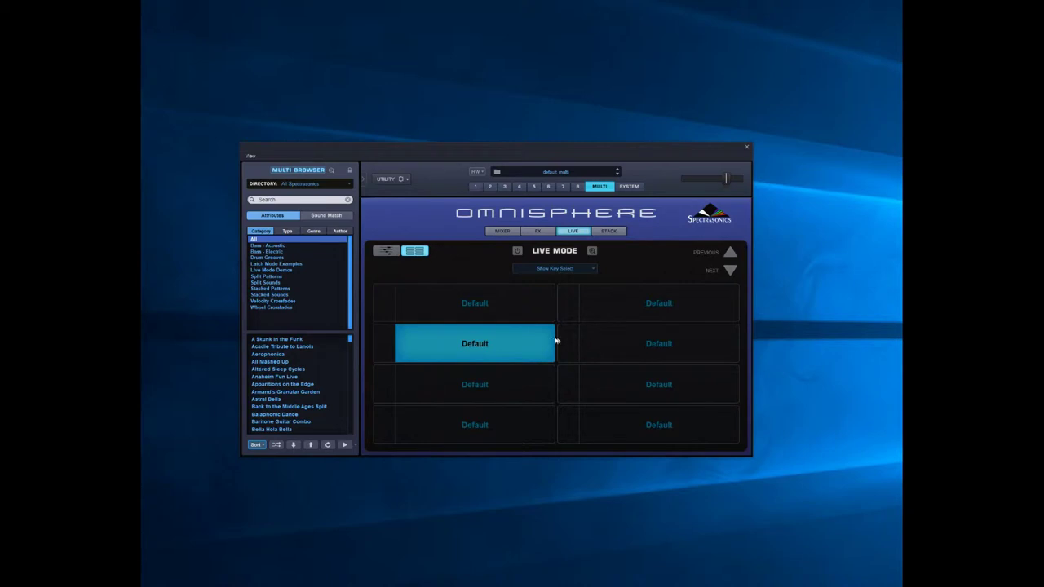
click(387, 250)
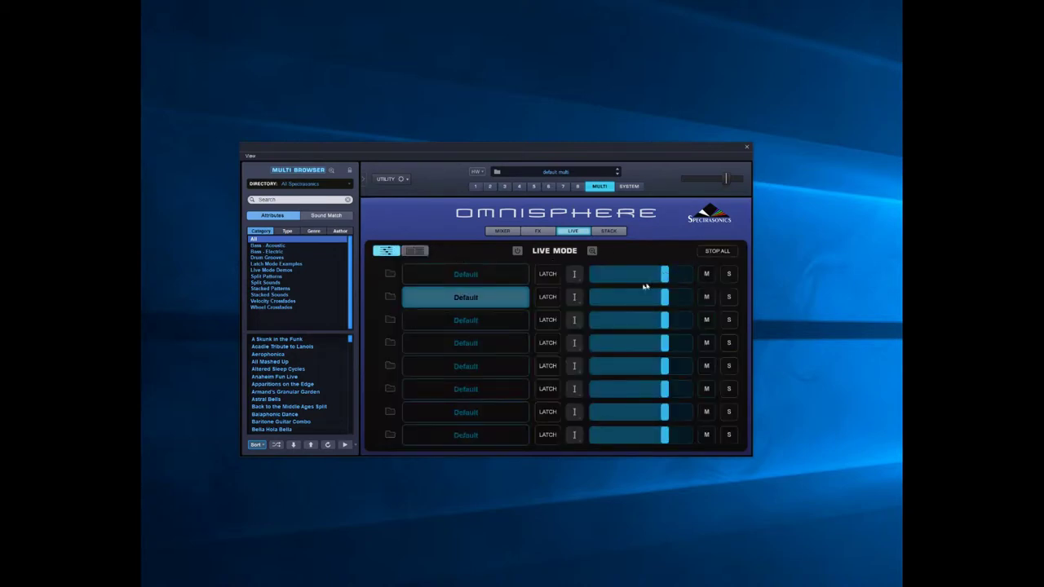
click(414, 250)
click(386, 251)
click(474, 274)
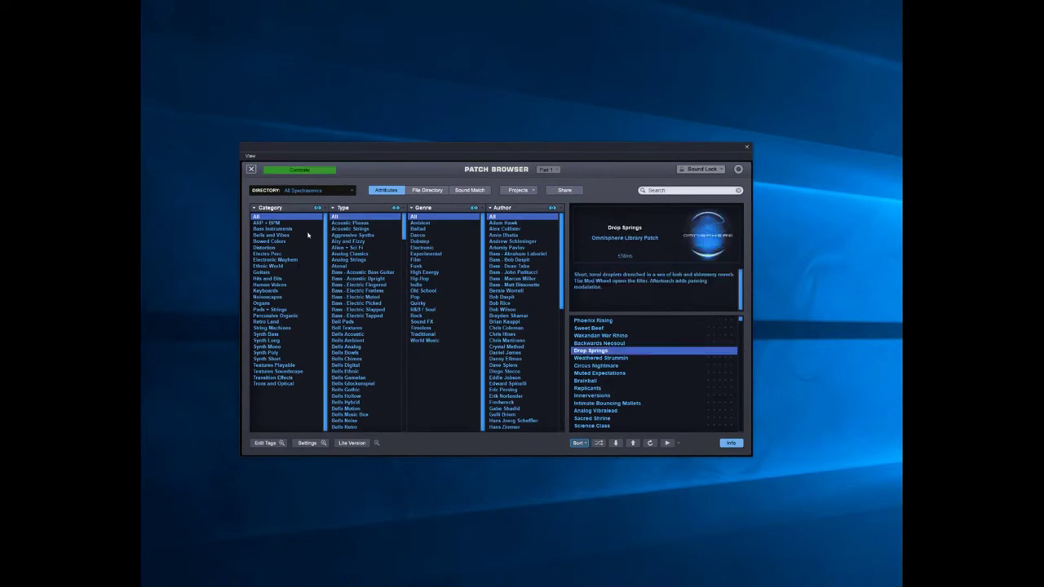
- Confirm Drop Springs in part 1, then load Air Ranger Bass into part 2 with Type set to All
click(252, 169)
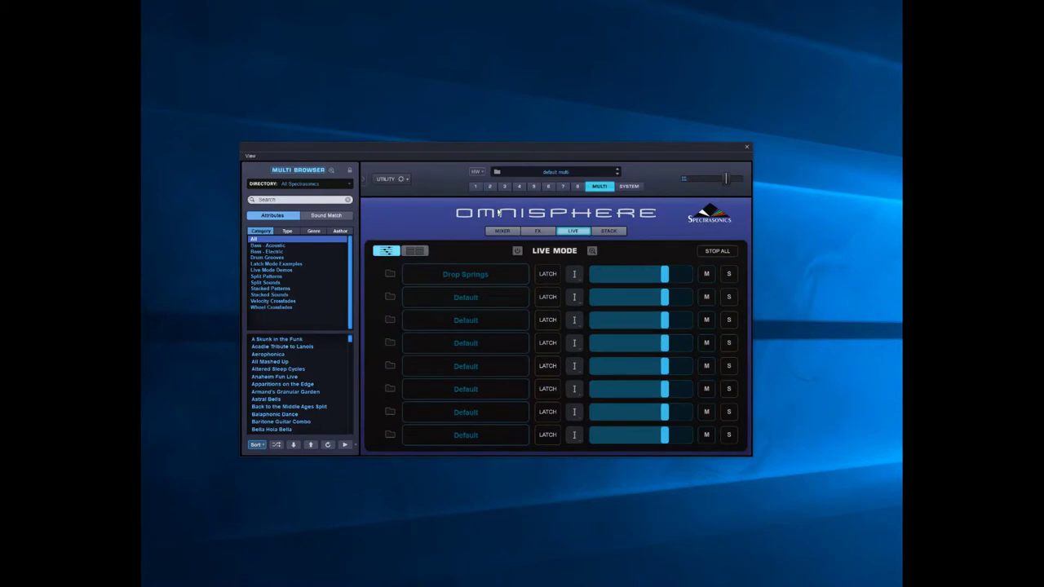
click(419, 303)
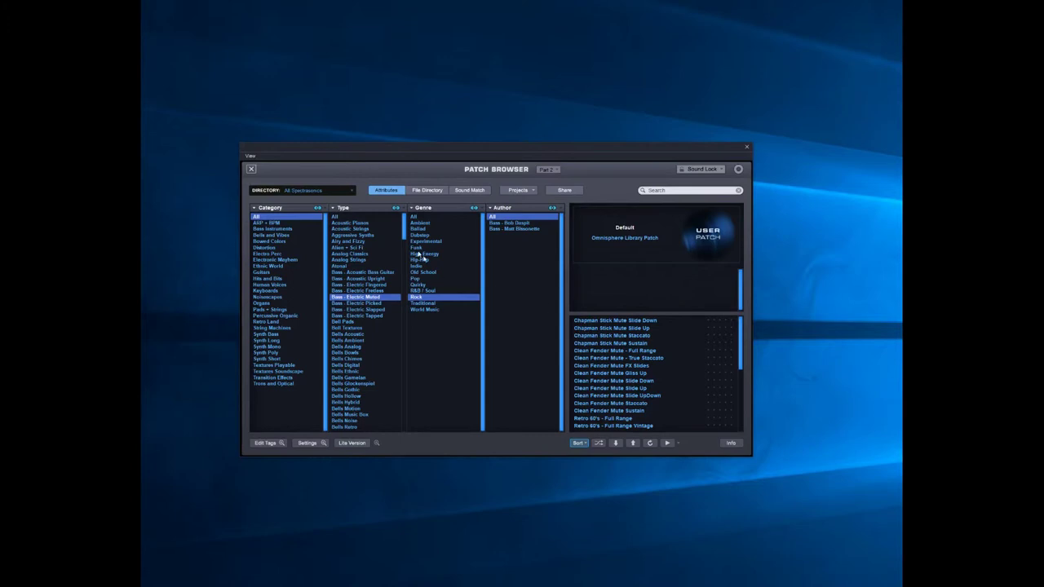
click(344, 217)
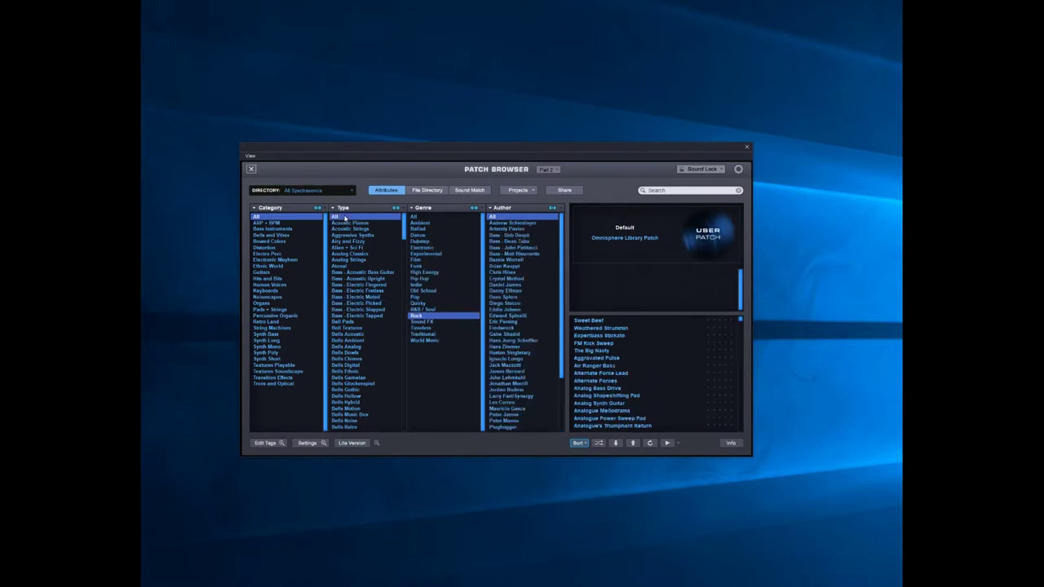
click(612, 367)
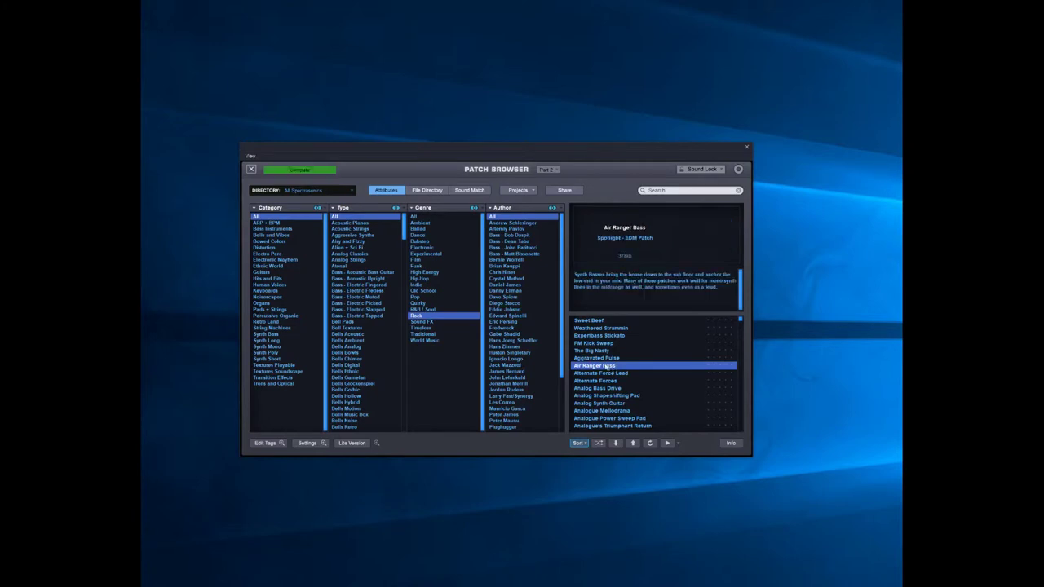
click(252, 170)
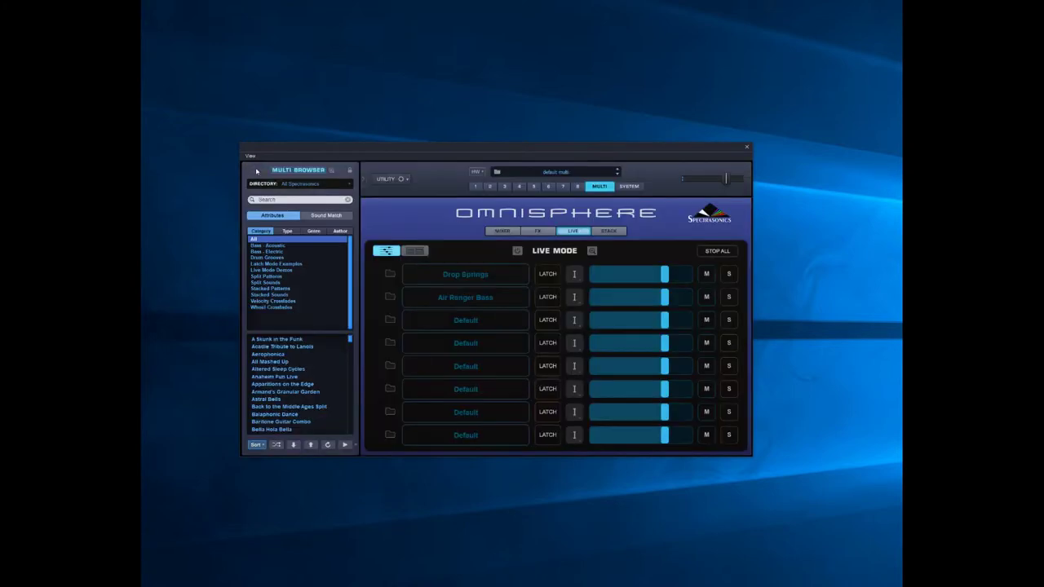
- Select the Air Ranger Bass part and power Live Mode on
click(448, 298)
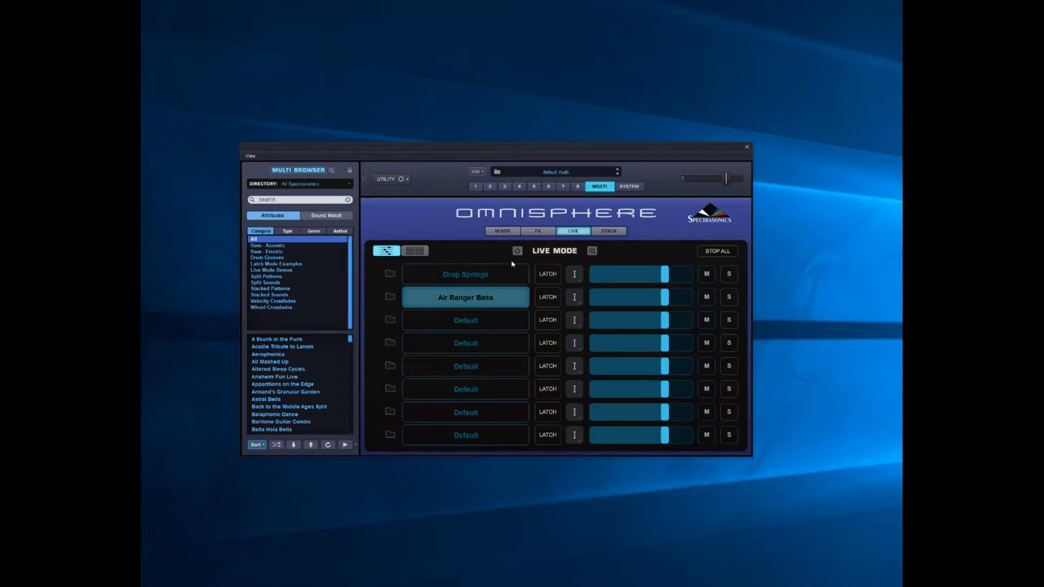
click(517, 251)
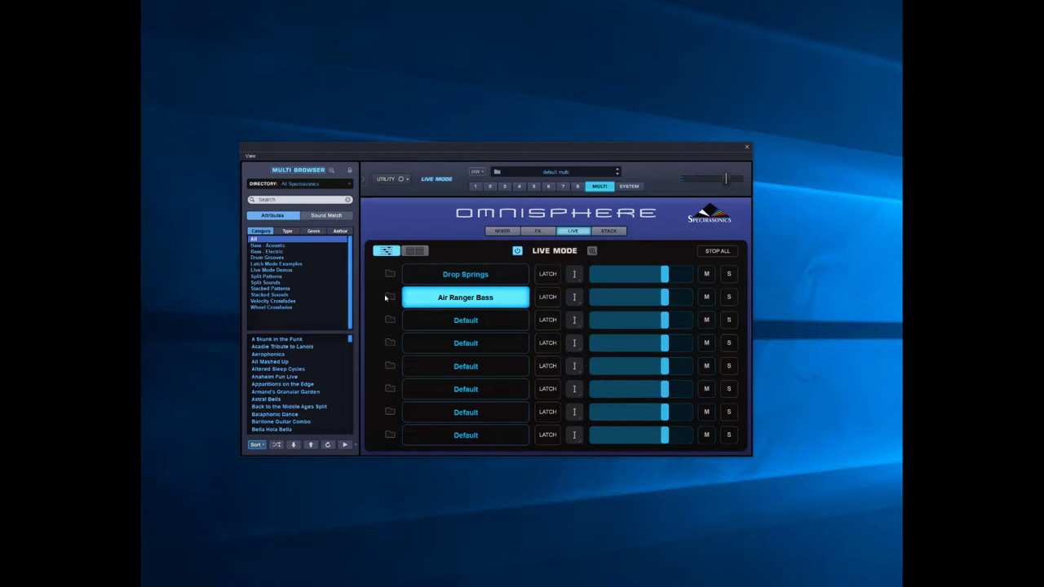
- Swap part 2's patch to Analog Synth Guitar, then make Drop Springs the active part
click(389, 297)
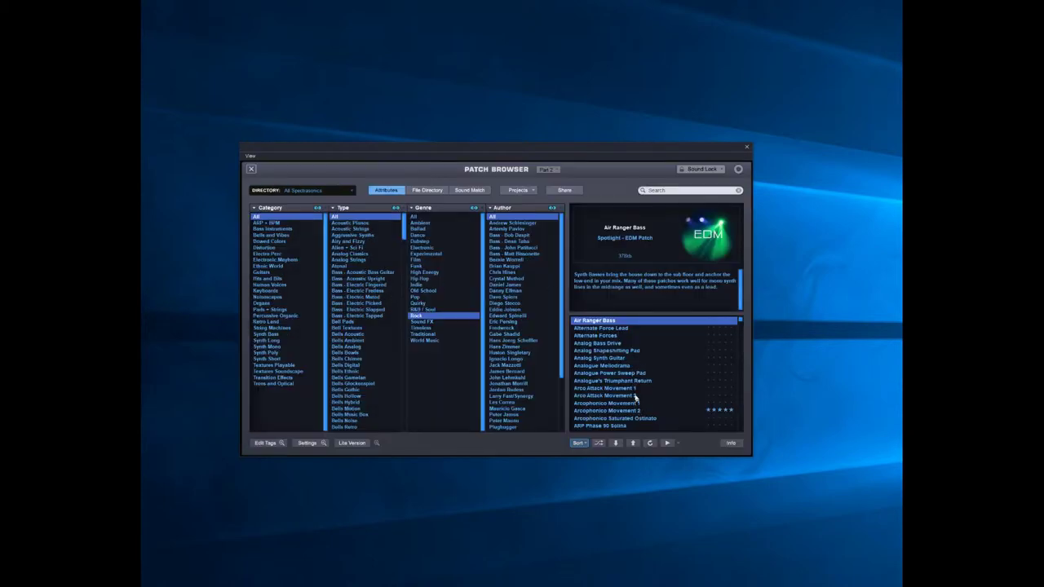
click(618, 361)
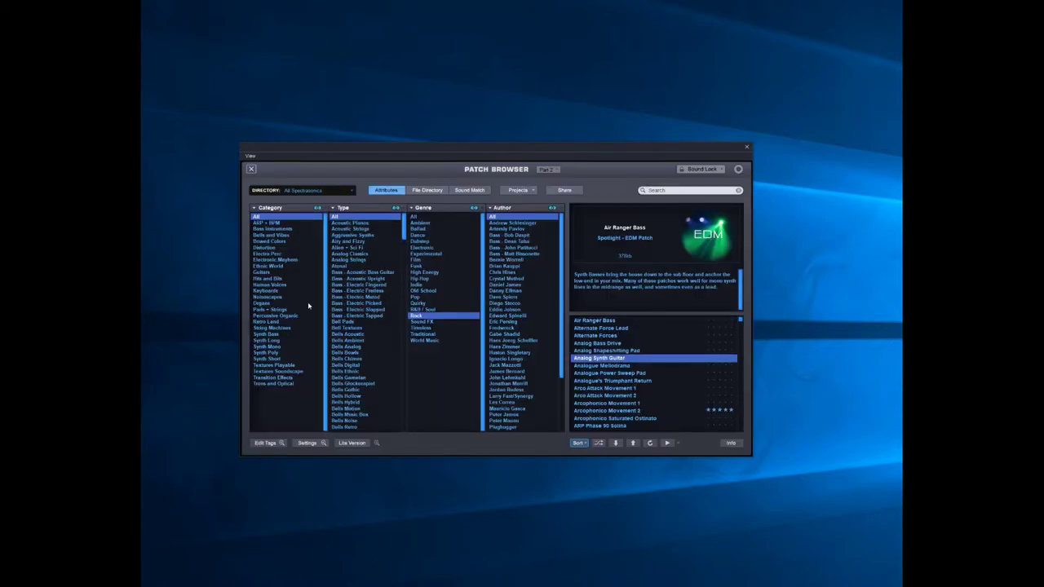
click(251, 169)
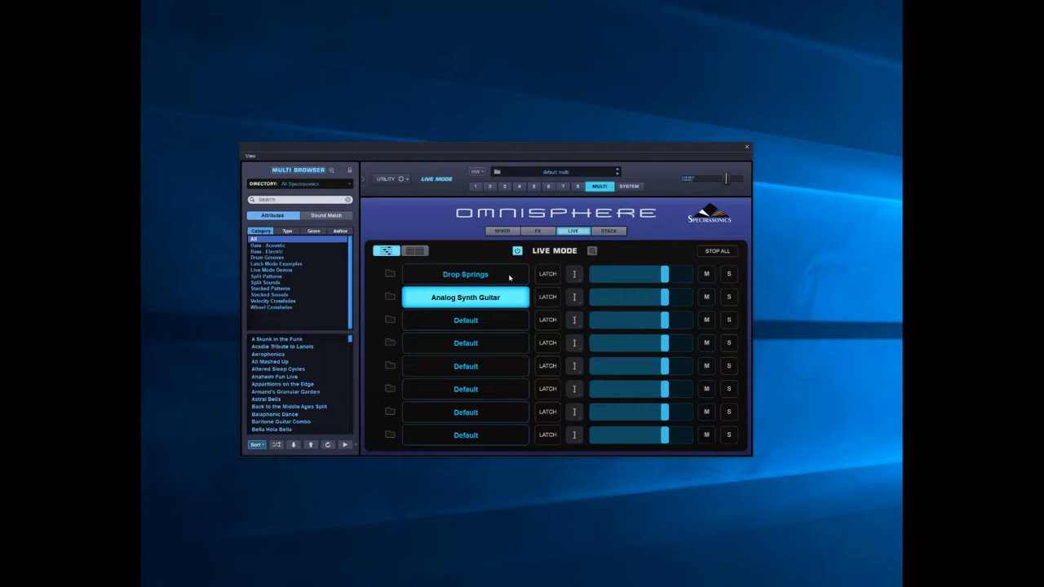
click(506, 276)
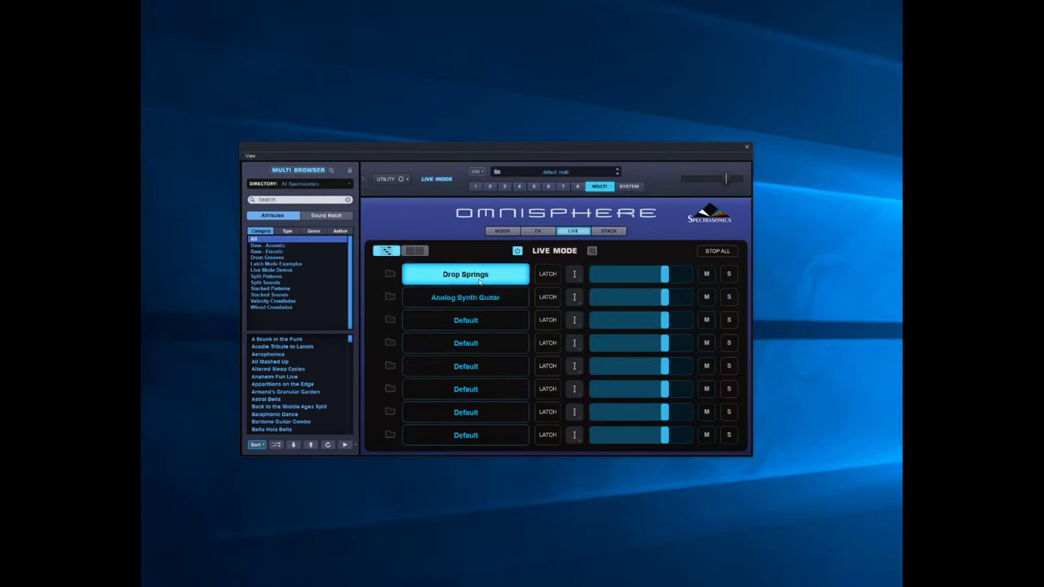
- Assign MIDI note A0 to trigger Analog Synth Guitar, then test switching between Drop Springs and Analog Synth Guitar
right_click(478, 300)
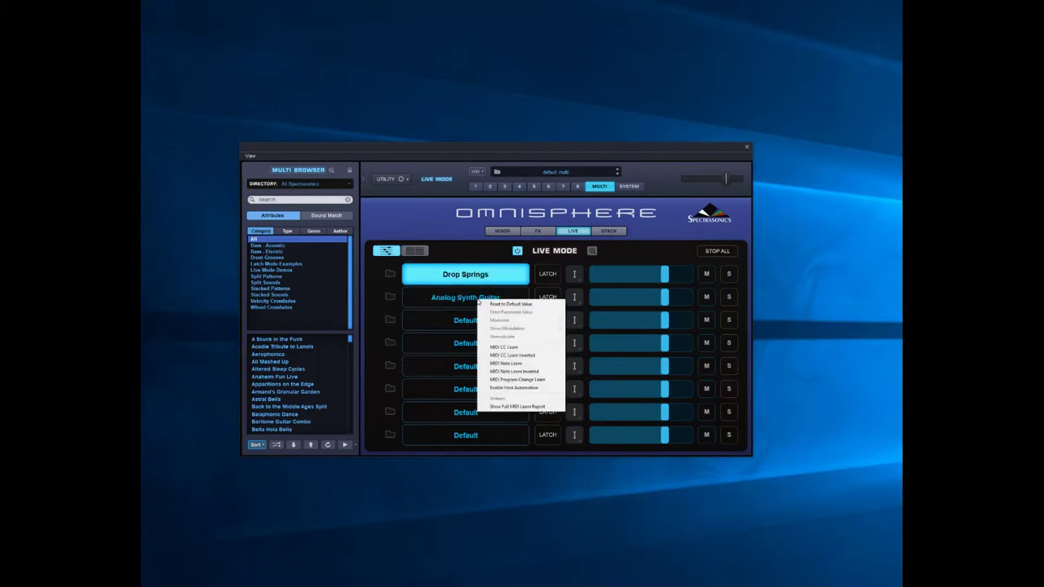
click(513, 364)
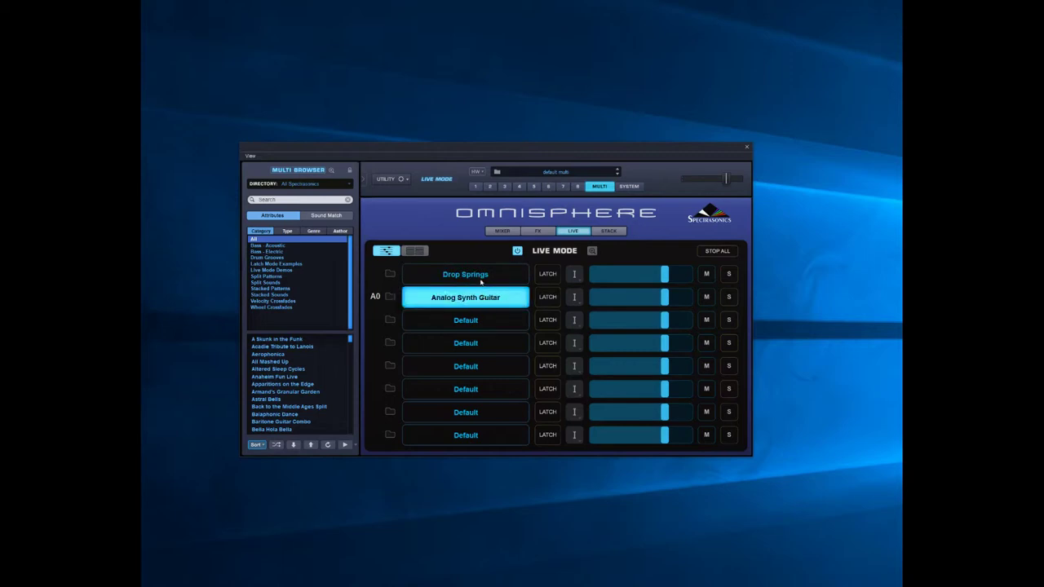
click(485, 281)
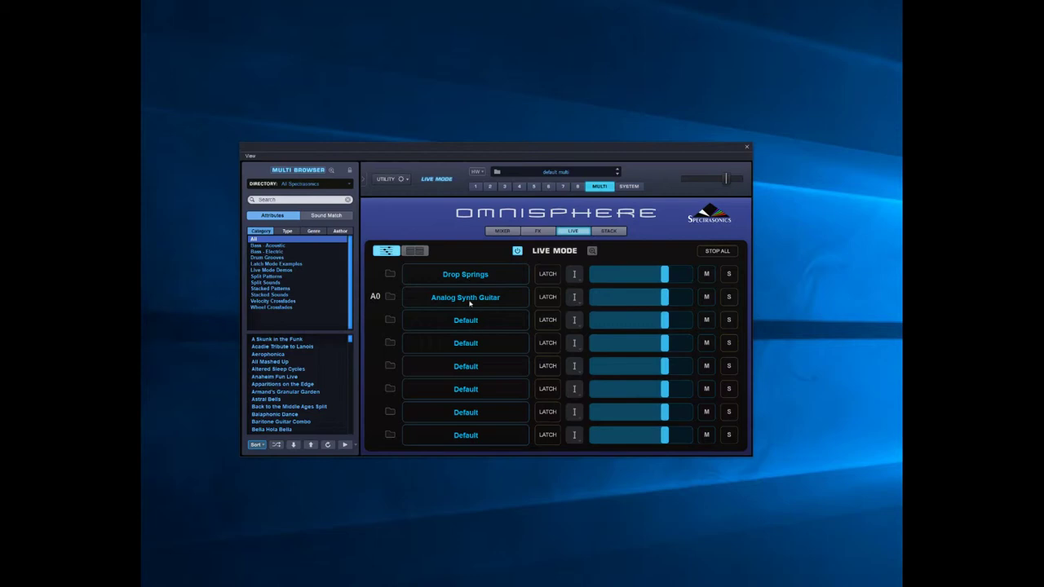
click(470, 300)
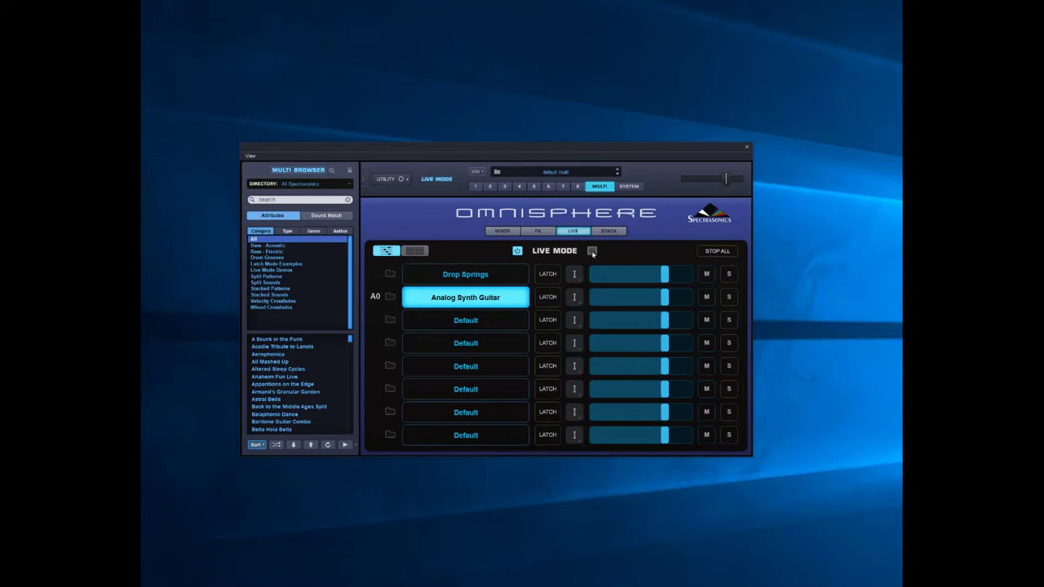
- Enable Stack Mode Note Regions and split at C4: Drop Springs below, Analog Synth Guitar above
click(592, 251)
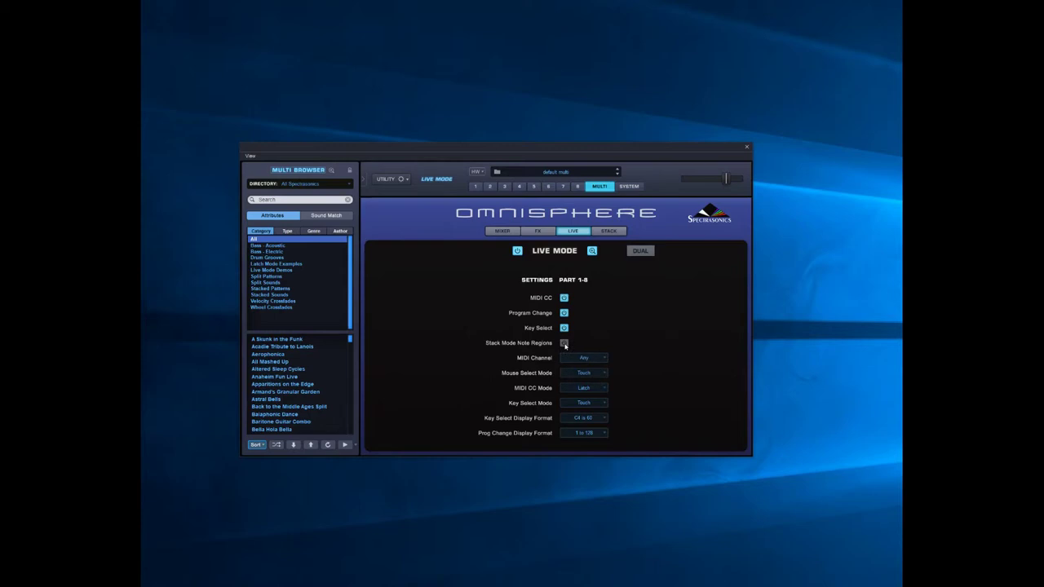
click(564, 343)
click(608, 233)
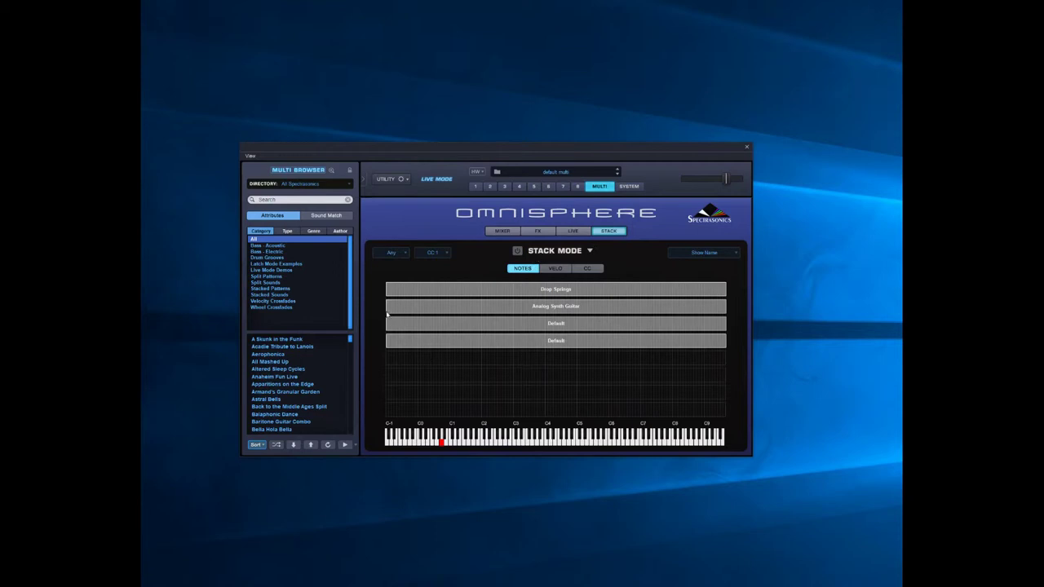
drag(388, 315, 547, 313)
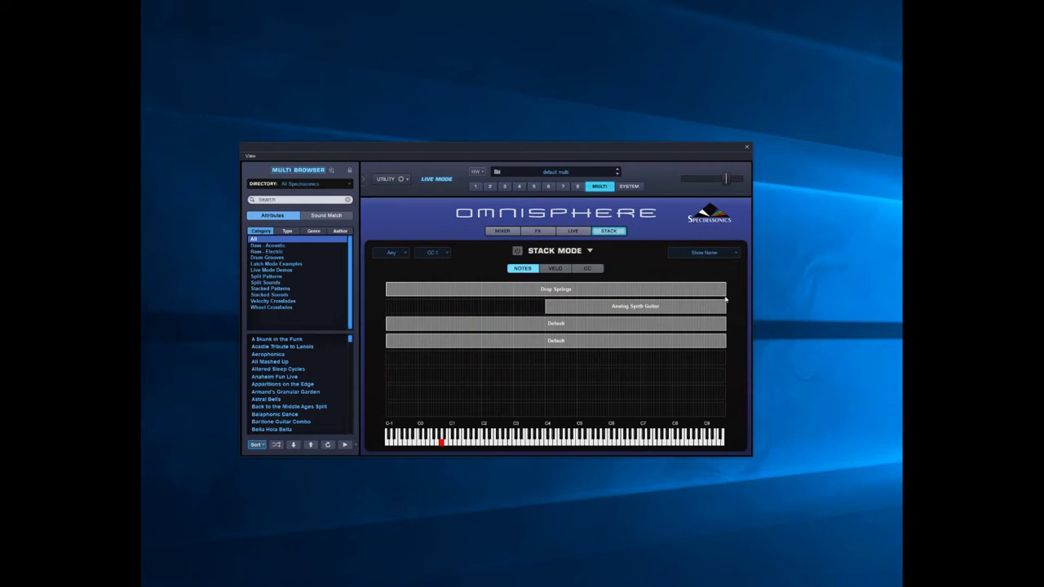
drag(725, 300, 544, 300)
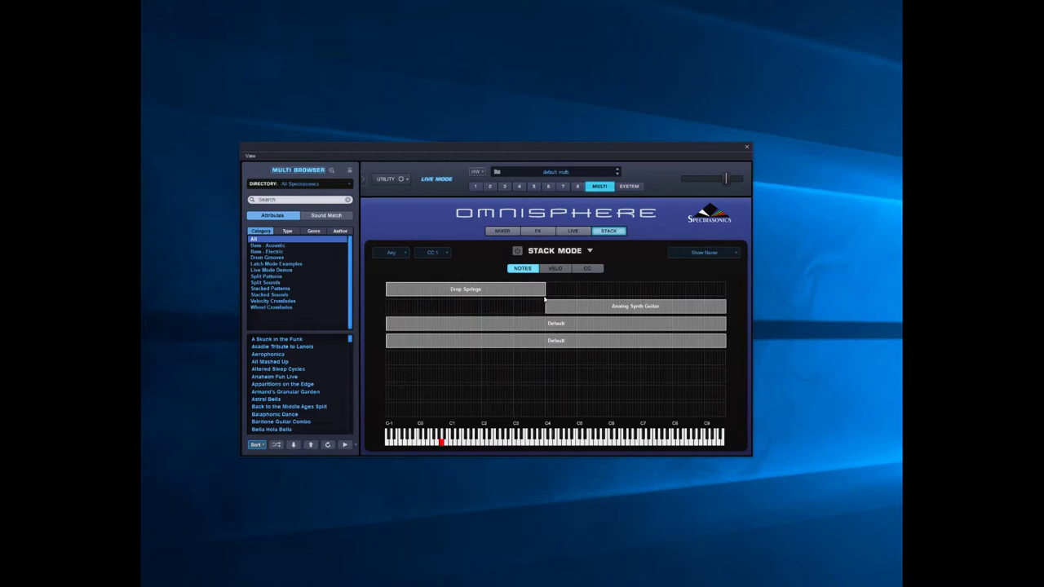
- Close the Live Mode settings, select Drop Springs plus Analog Synth Guitar, and deactivate both parts
click(585, 231)
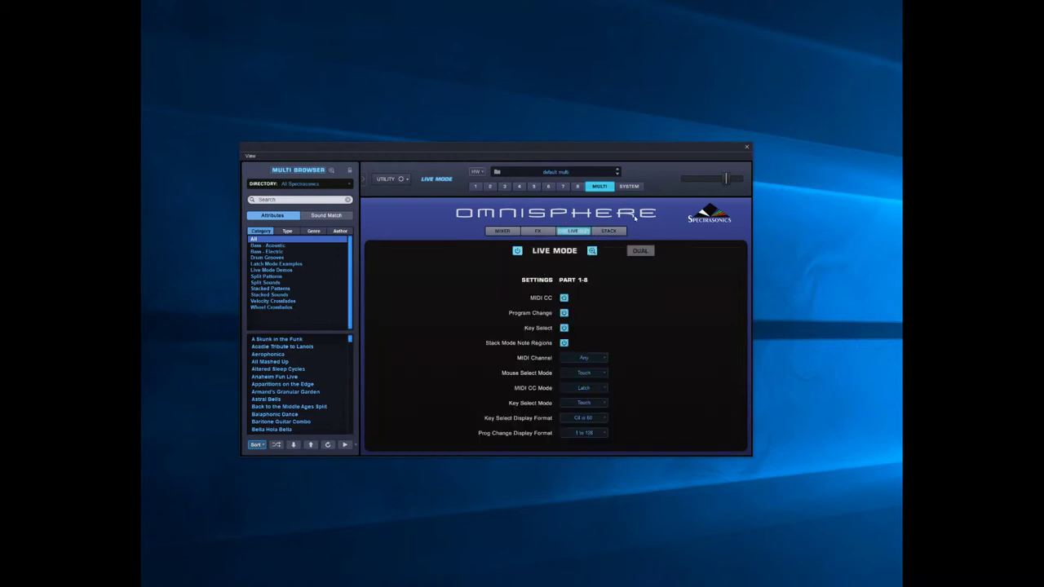
click(593, 252)
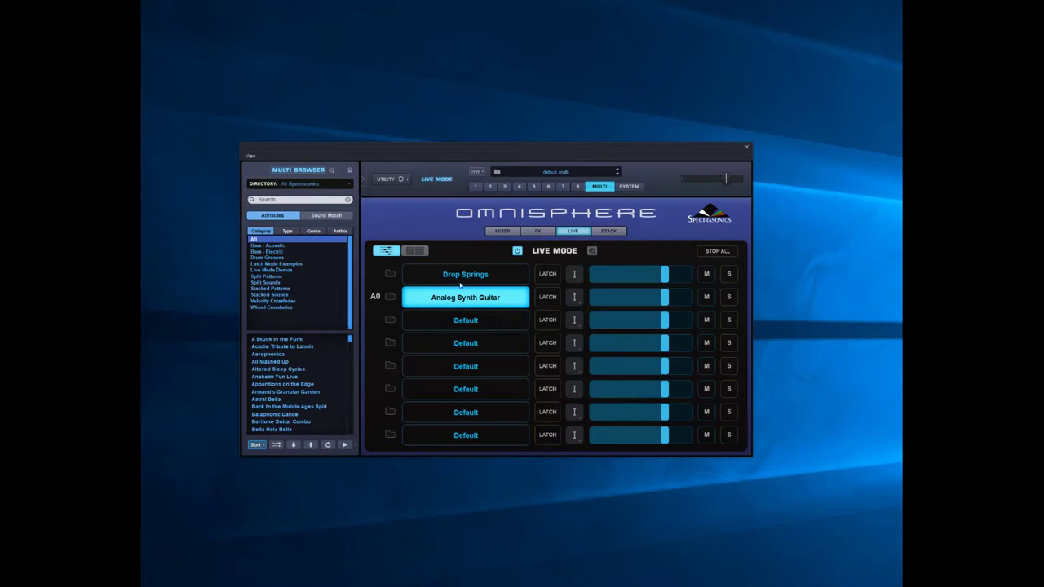
click(460, 282)
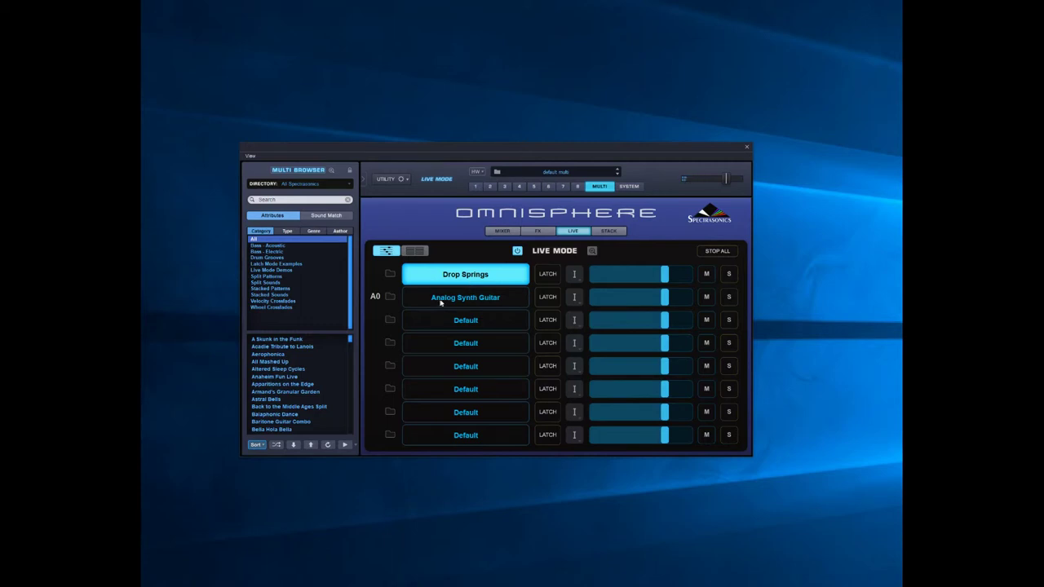
shift+click(445, 298)
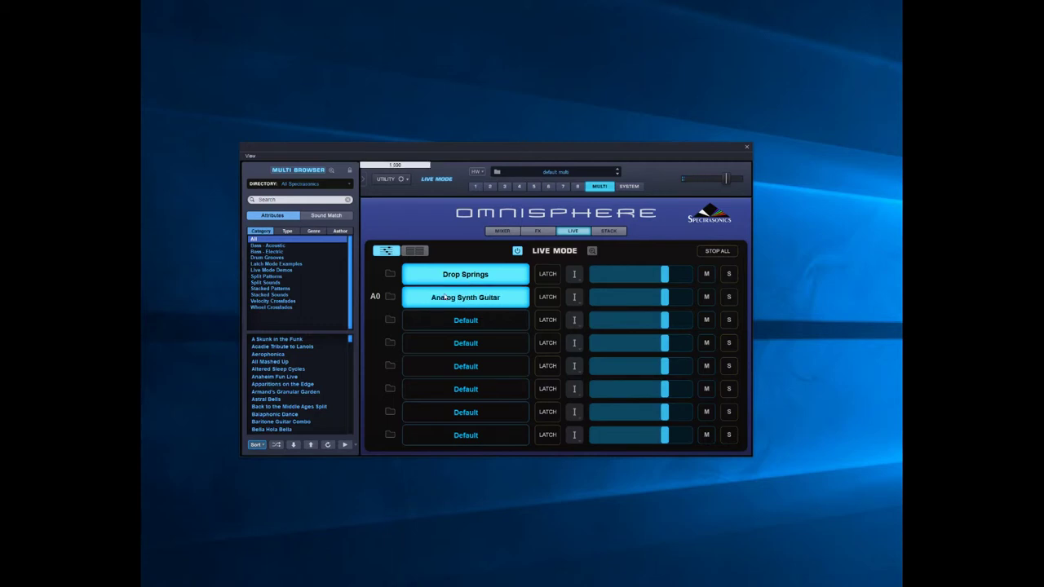
click(503, 276)
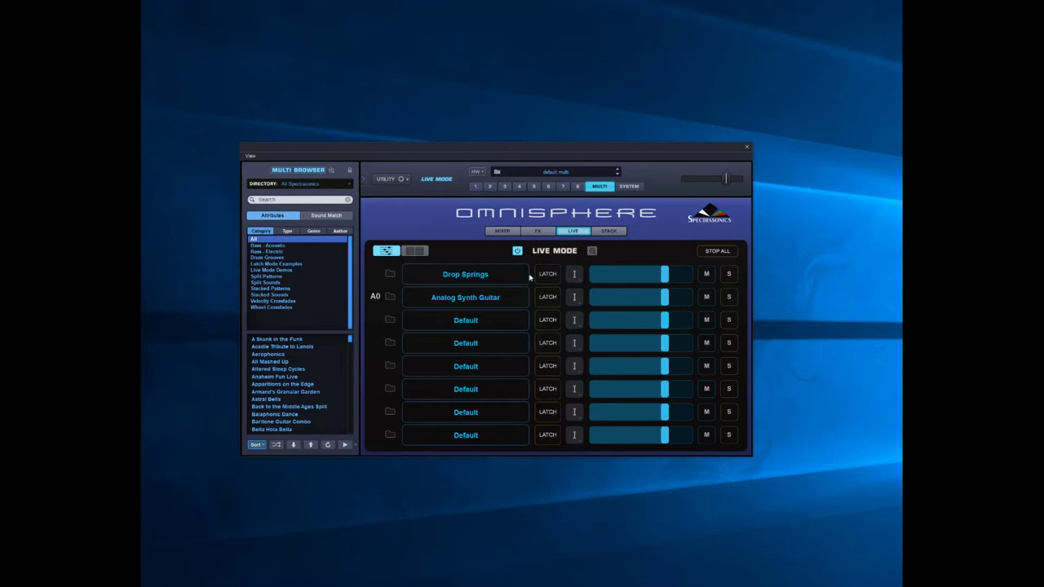
- Turn latch on for Analog Synth Guitar, test by switching parts, and reopen Live Mode settings
click(510, 297)
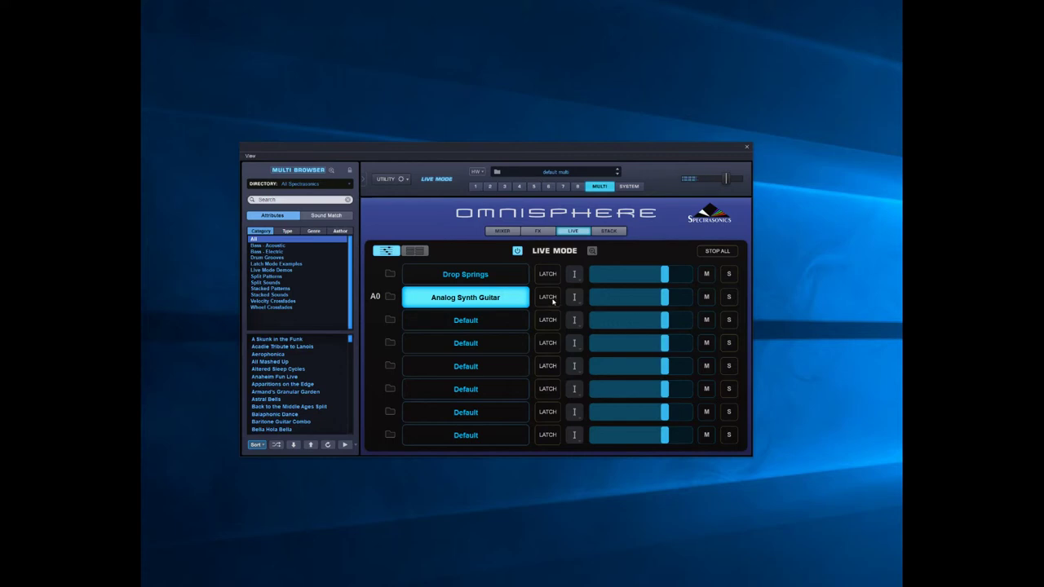
click(553, 301)
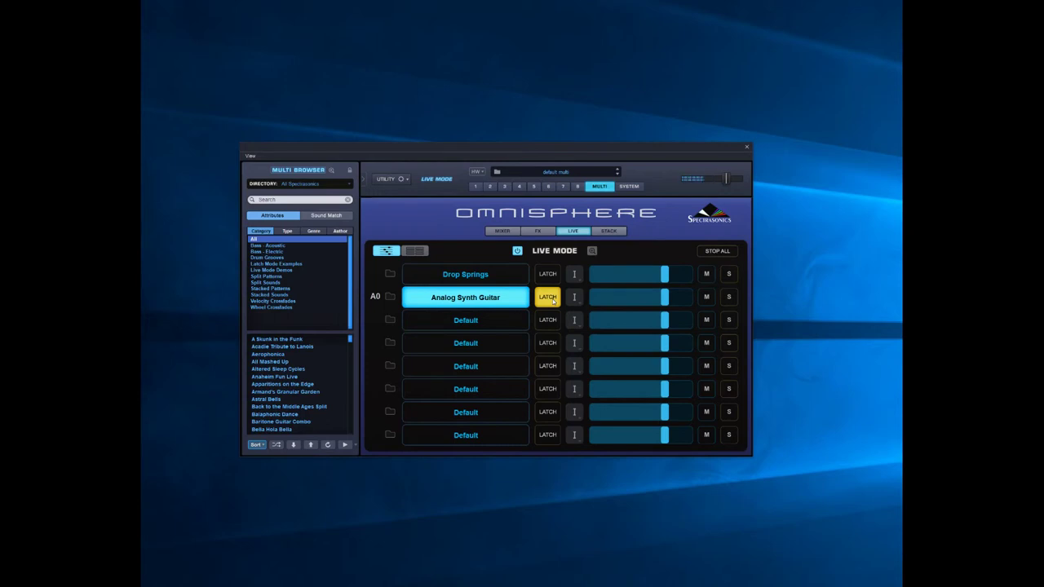
click(481, 277)
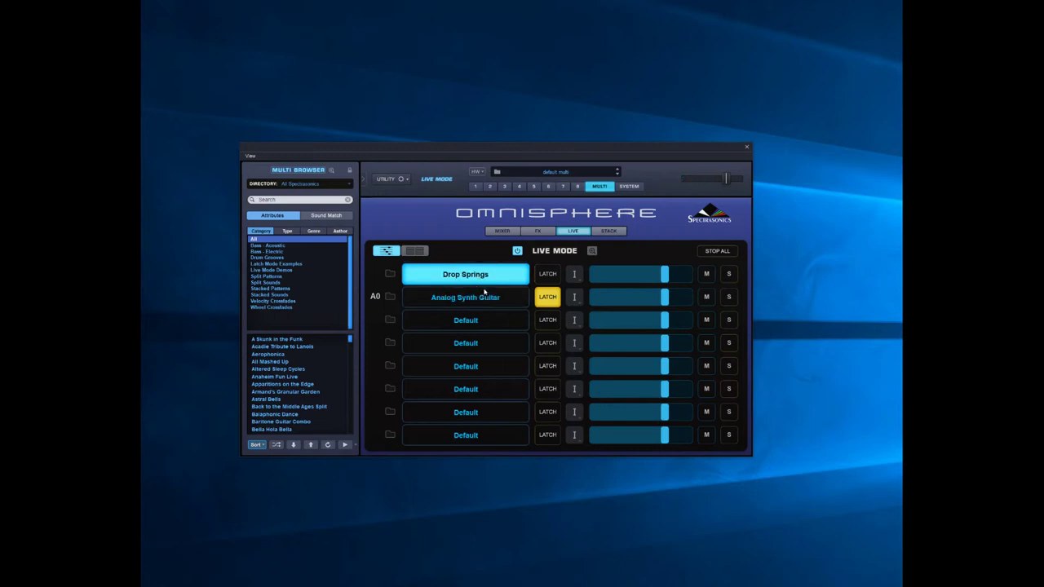
click(485, 299)
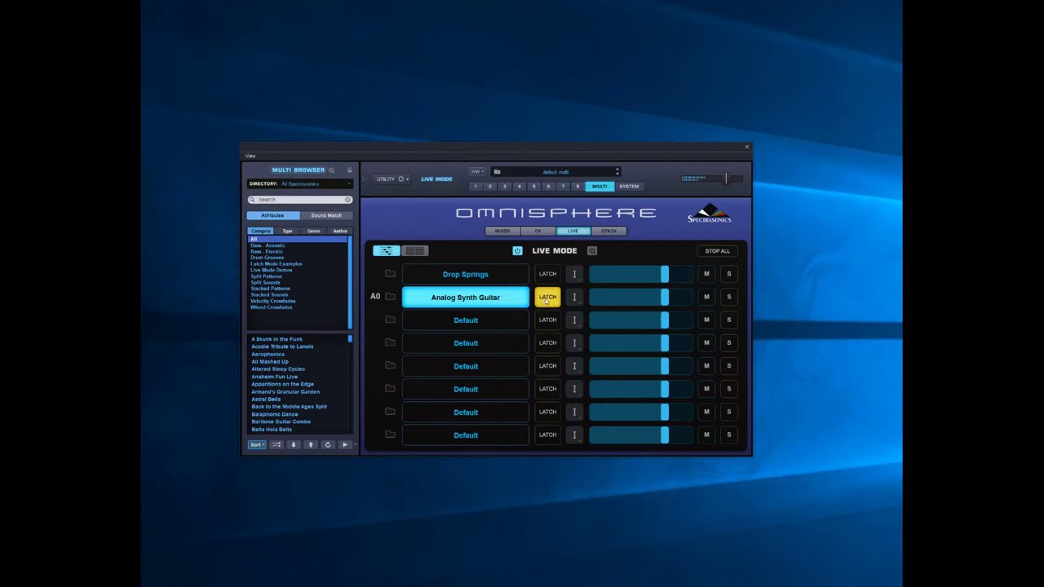
click(594, 251)
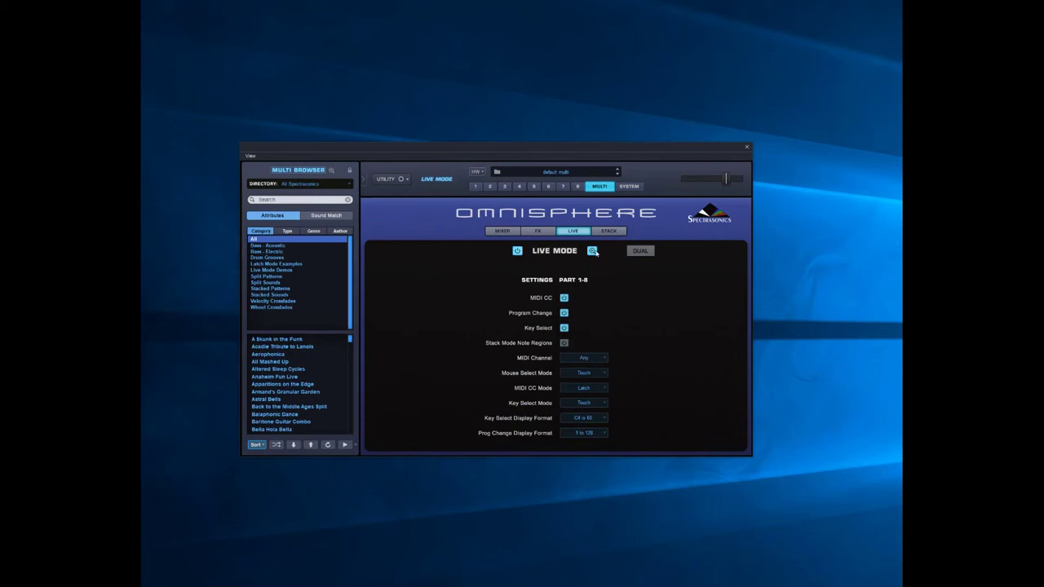
- Close the settings, make Drop Springs active, and leave Analog Synth Guitar's latch switched off
click(593, 251)
click(546, 298)
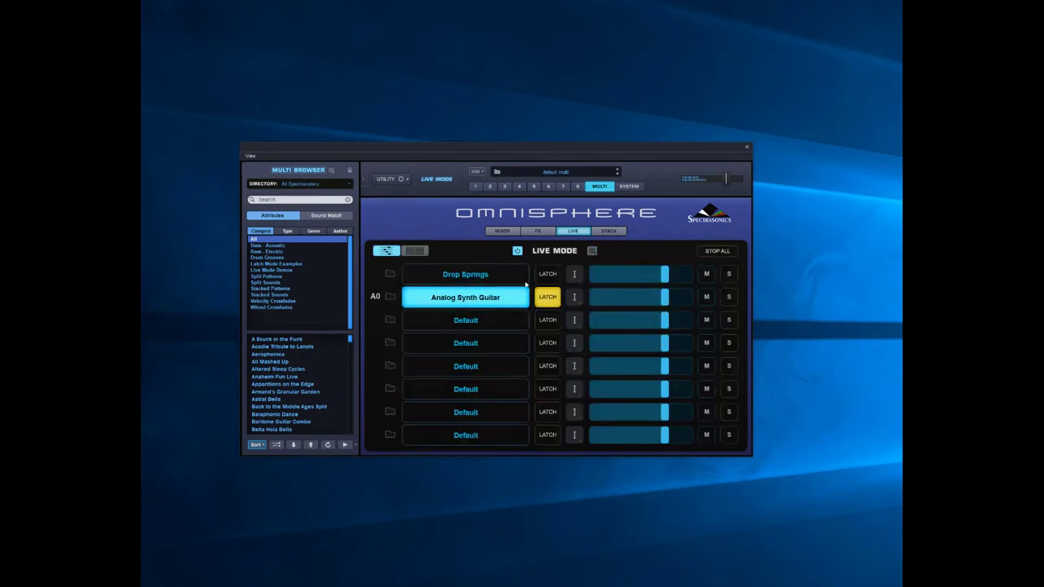
click(504, 282)
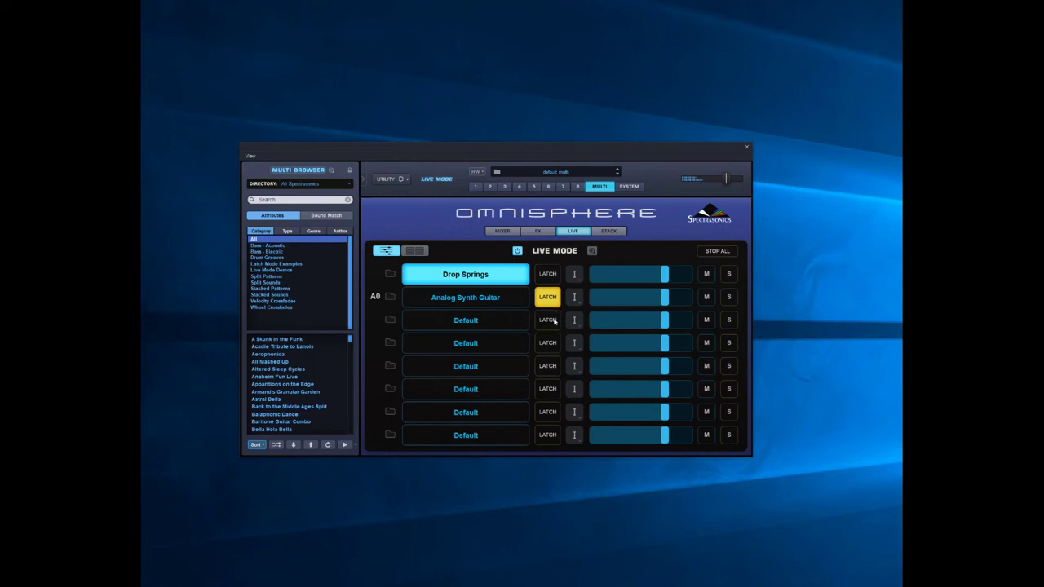
click(546, 302)
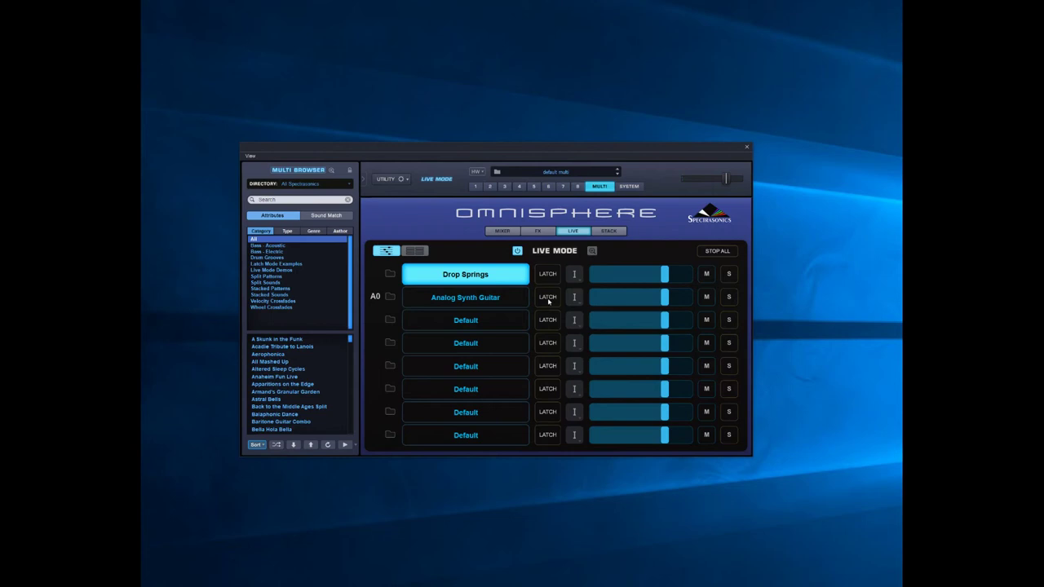
click(548, 299)
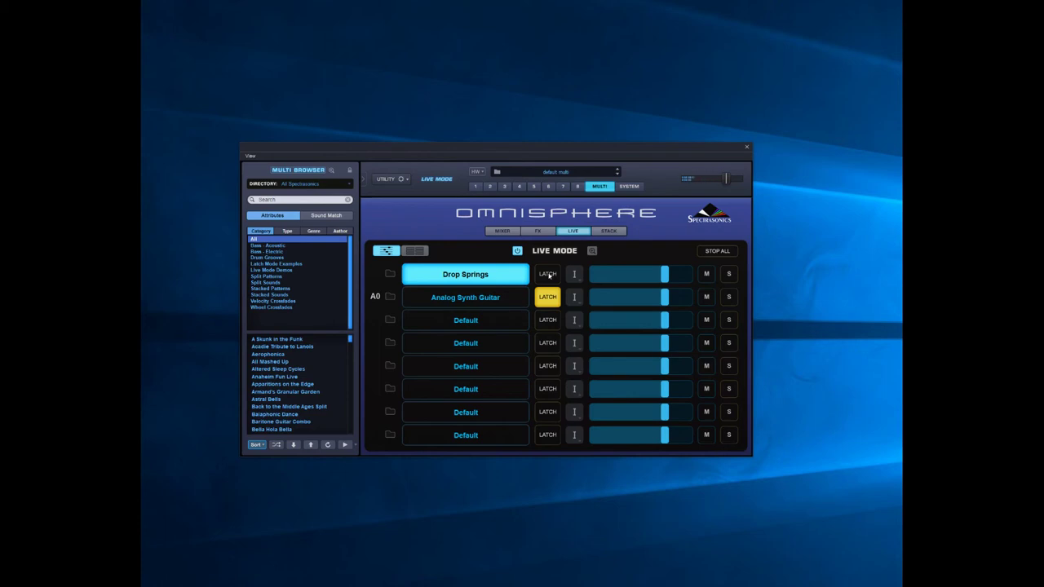
click(553, 298)
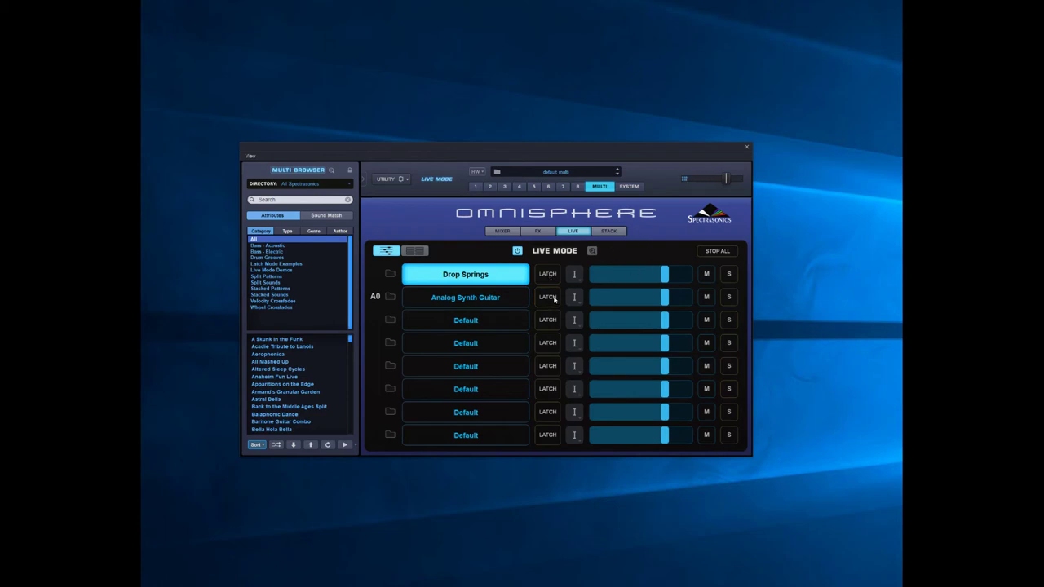